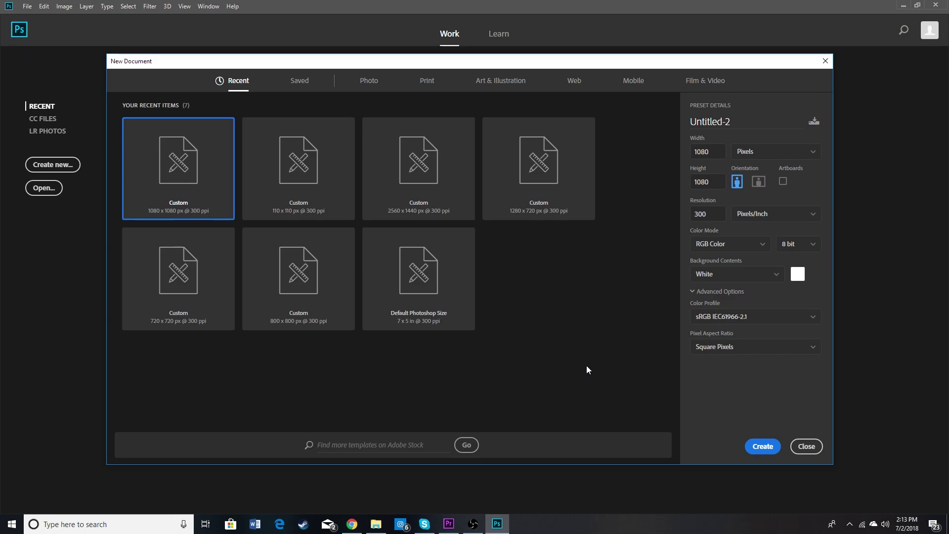
- Search Chrome for 'instagram profile picture size' and highlight the 110 x 110 pixel answer
{"action": "left_click", "coordinate": [351, 524]}
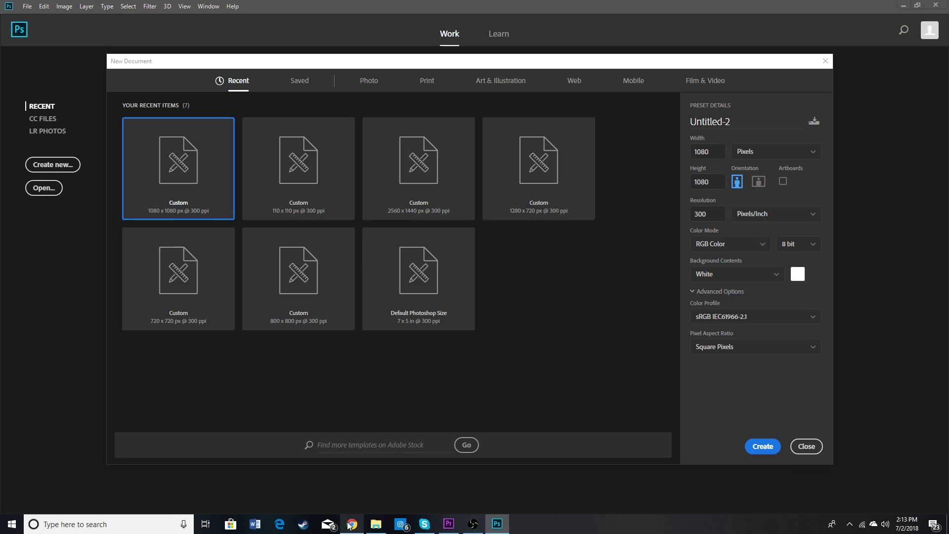
{"action": "type", "text": "ins"}
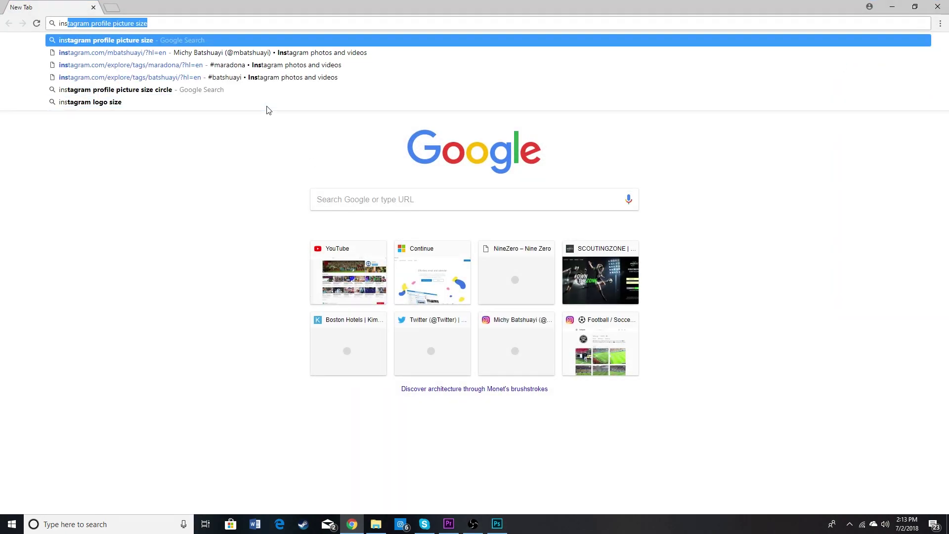
{"action": "key", "text": "Return"}
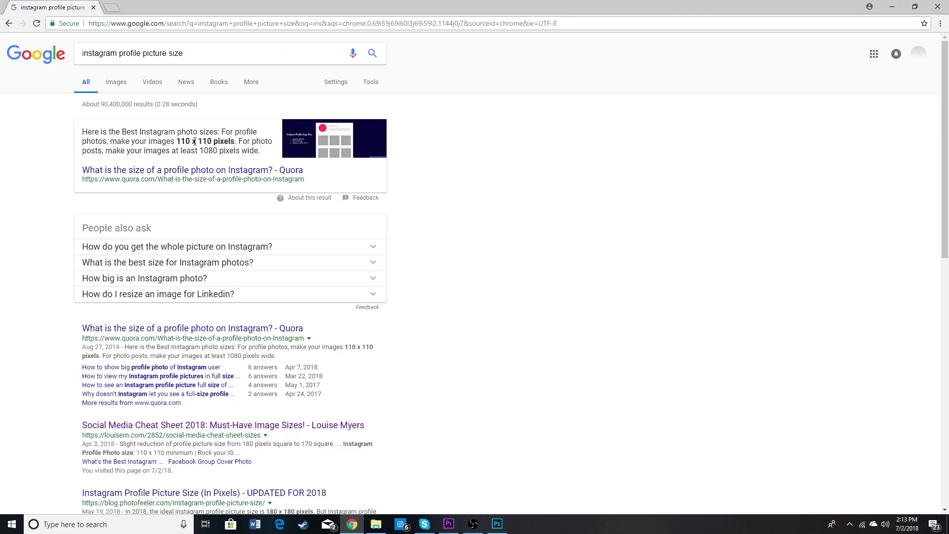
{"action": "left_click_drag", "start_coordinate": [175, 141], "coordinate": [205, 139]}
- Back in Photoshop, create the blank 1080 × 1080 px, 300 ppi document
{"action": "left_click", "coordinate": [498, 524]}
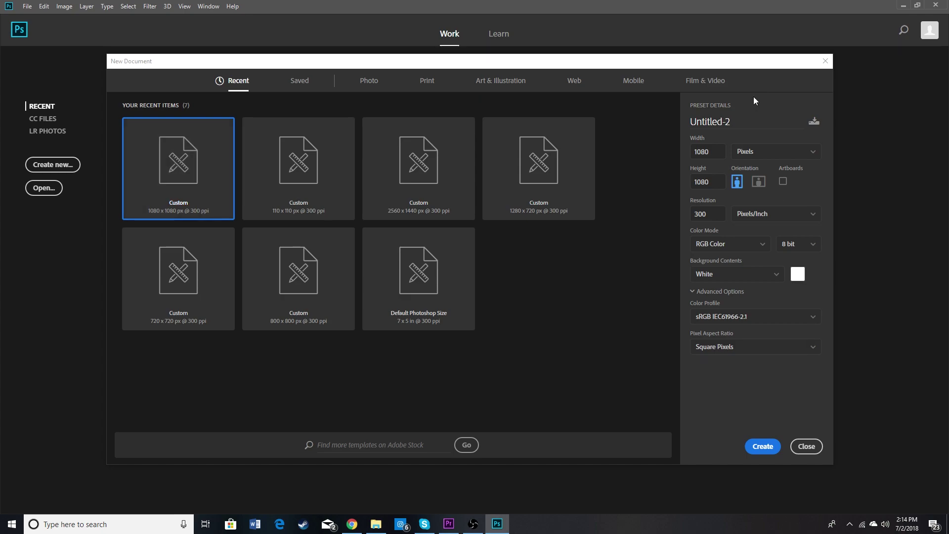
{"action": "left_click", "coordinate": [762, 446]}
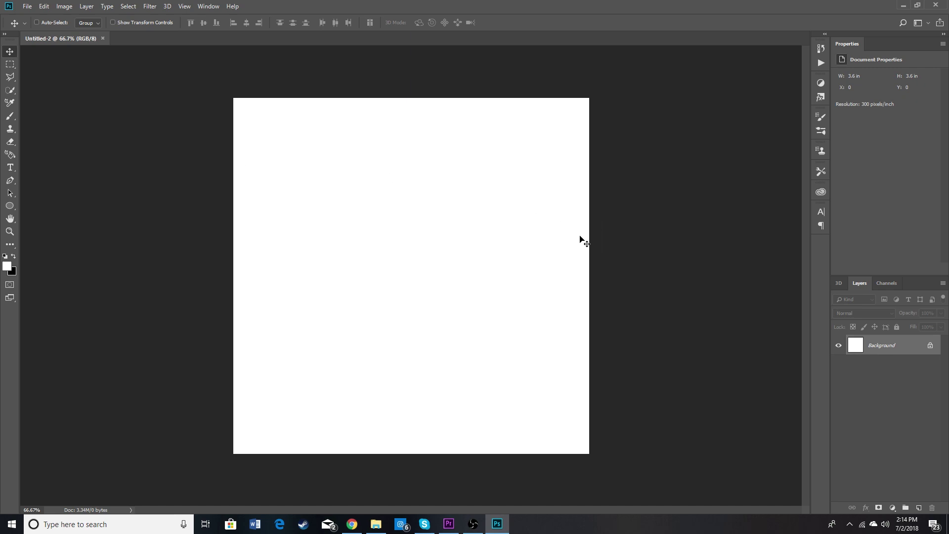
- Draw a large circle with the Ellipse Tool and fill it solid black
{"action": "left_click", "coordinate": [10, 207]}
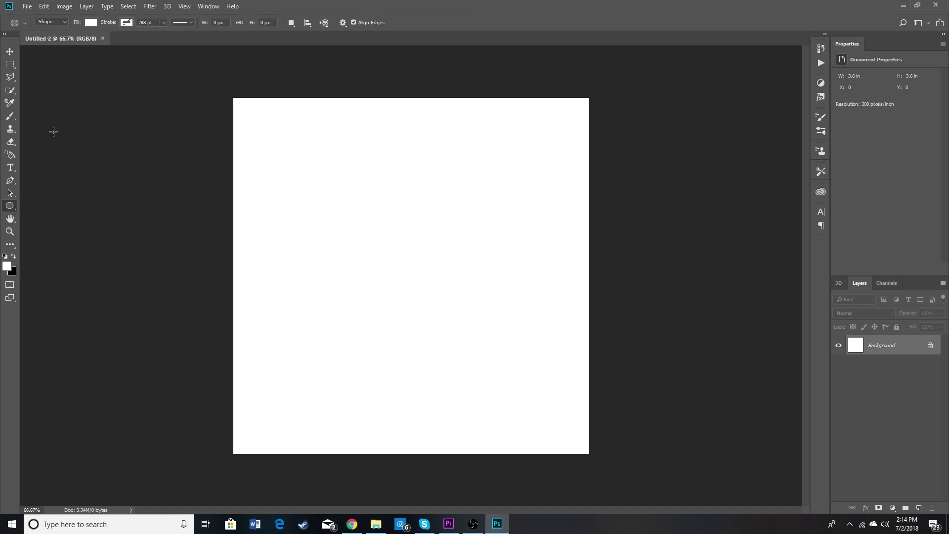
{"action": "right_click", "coordinate": [11, 210]}
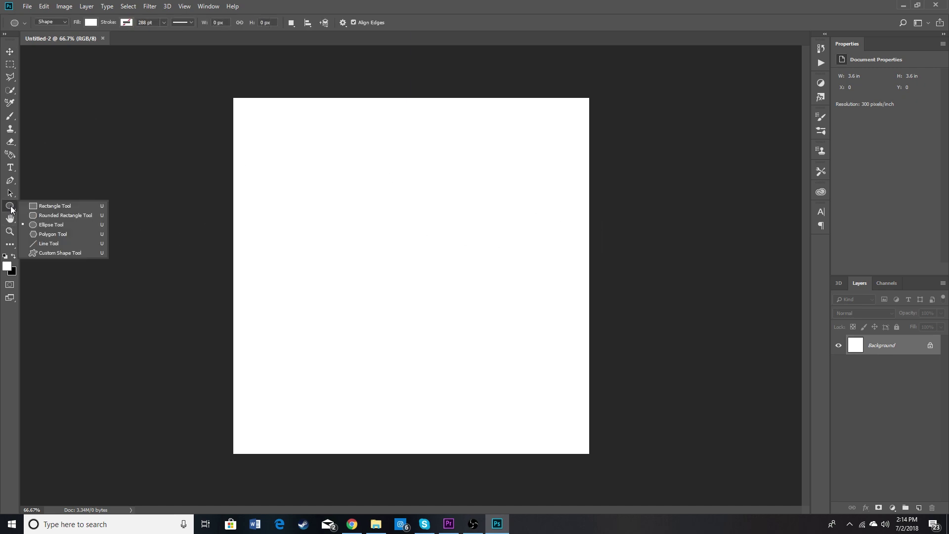
{"action": "left_click", "coordinate": [37, 228]}
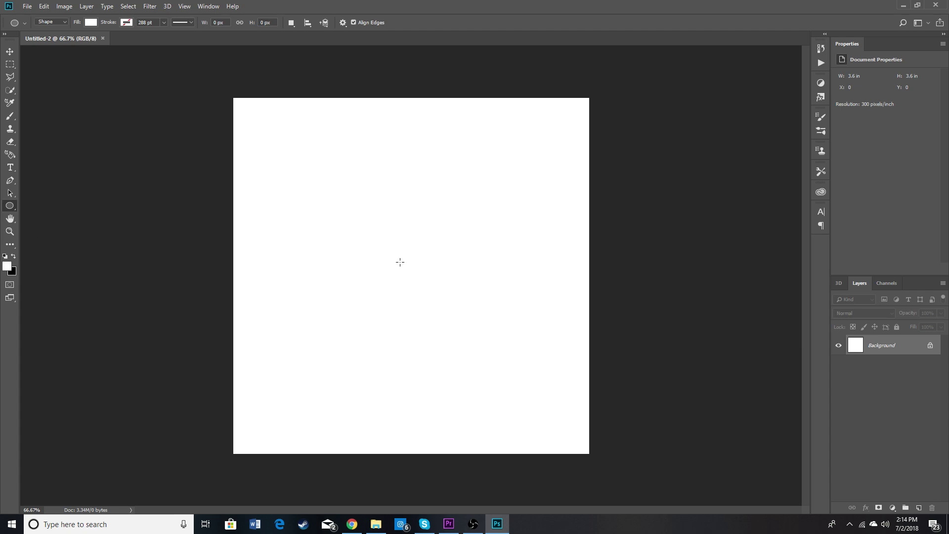
{"action": "left_click_drag", "start_coordinate": [400, 262], "coordinate": [621, 439]}
{"action": "left_click", "coordinate": [91, 23]}
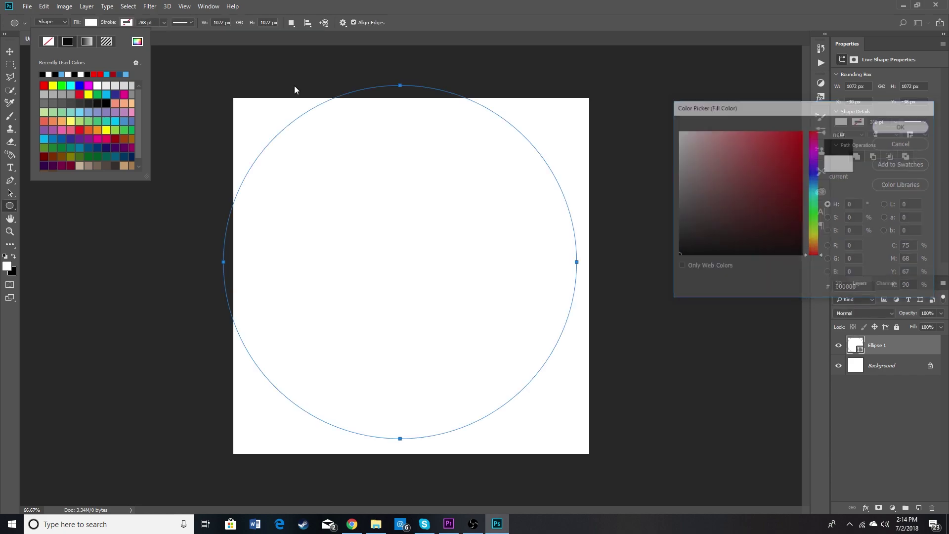
{"action": "left_click", "coordinate": [127, 160]}
- Move the black circle so it covers the whole canvas at 0, 0
{"action": "key", "text": "v"}
{"action": "left_click_drag", "start_coordinate": [346, 217], "coordinate": [388, 235]}
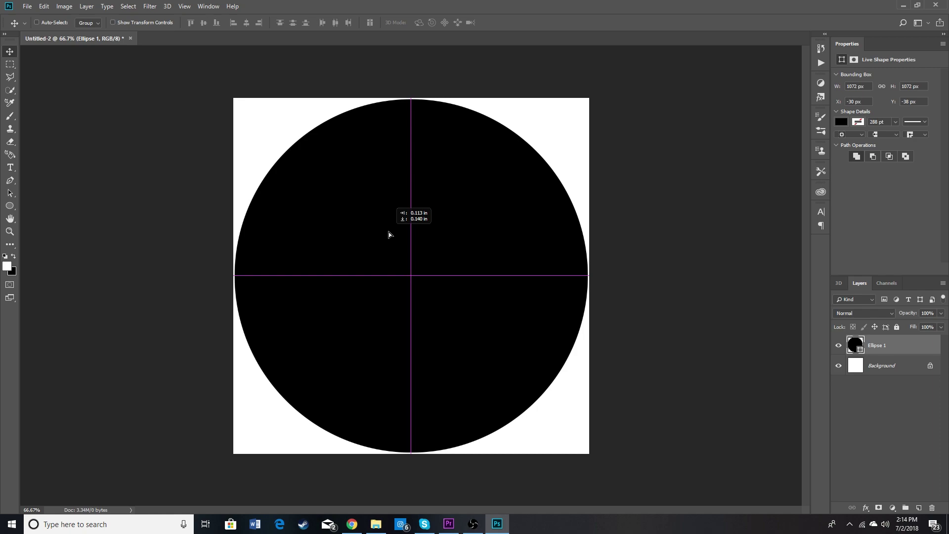
{"action": "left_click_drag", "start_coordinate": [389, 234], "coordinate": [389, 234]}
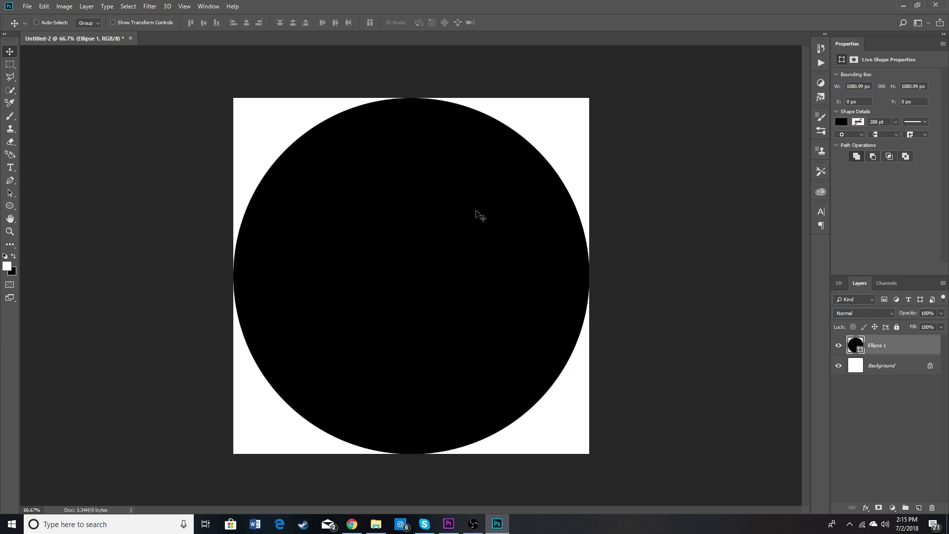
- Give Ellipse 1 a Color Overlay in bright yellow #f6ff00
{"action": "double_click", "coordinate": [922, 350]}
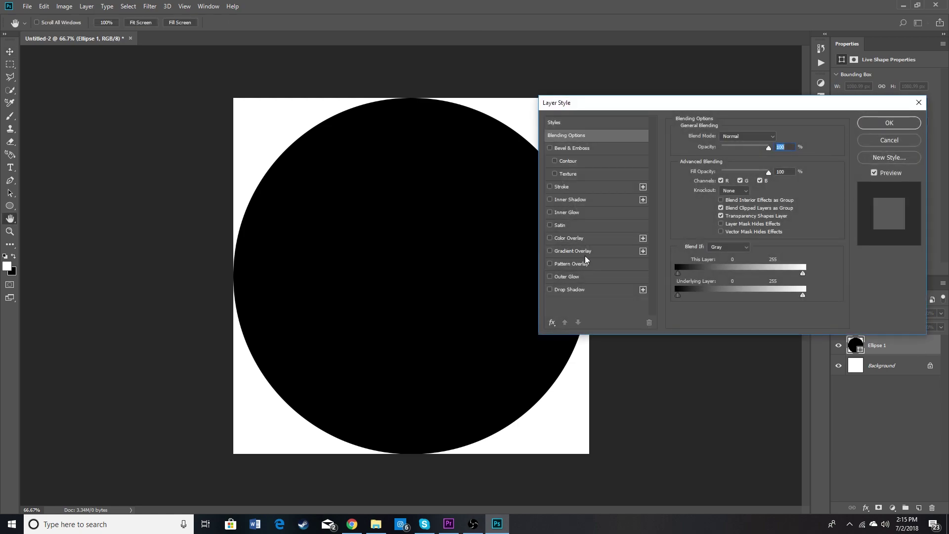
{"action": "left_click", "coordinate": [574, 238]}
{"action": "left_click", "coordinate": [779, 138]}
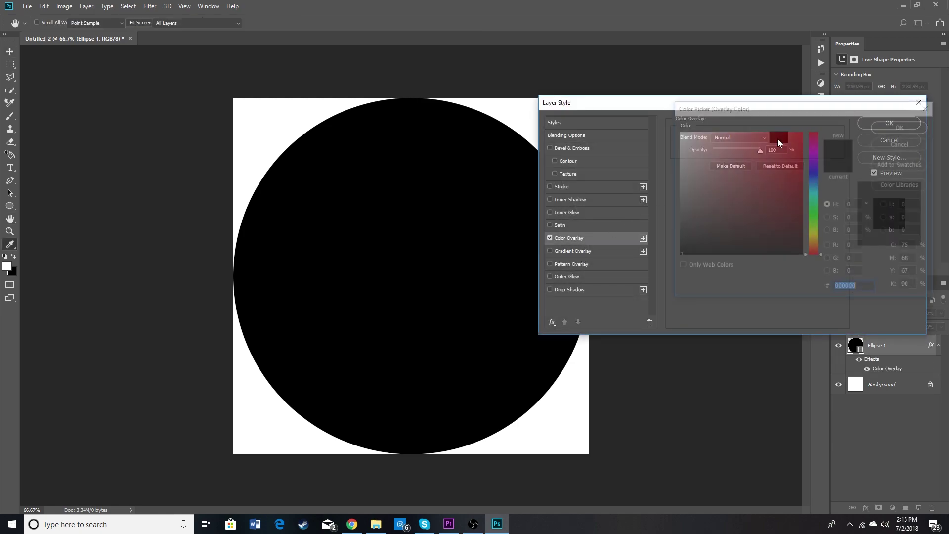
{"action": "left_click", "coordinate": [816, 235]}
{"action": "left_click", "coordinate": [795, 142]}
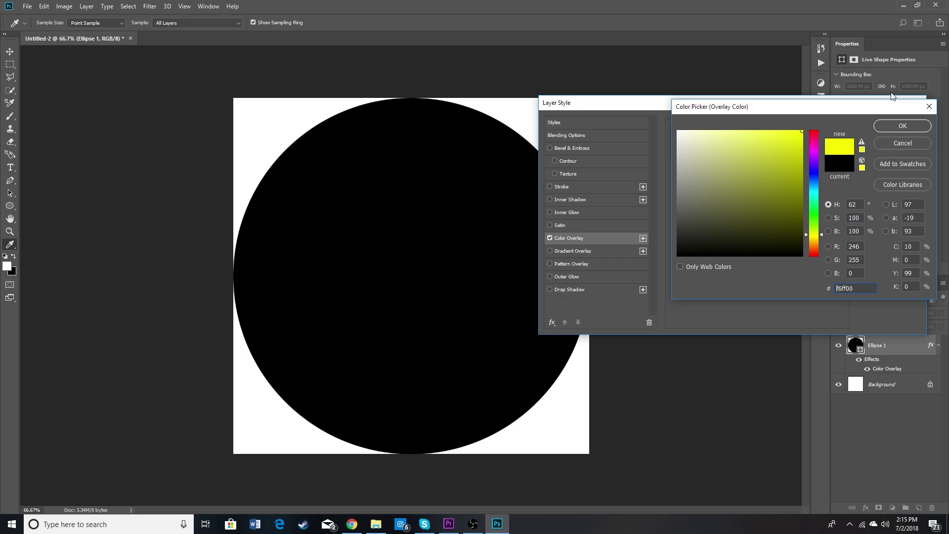
{"action": "key", "text": "Return"}
{"action": "key", "text": "Return"}
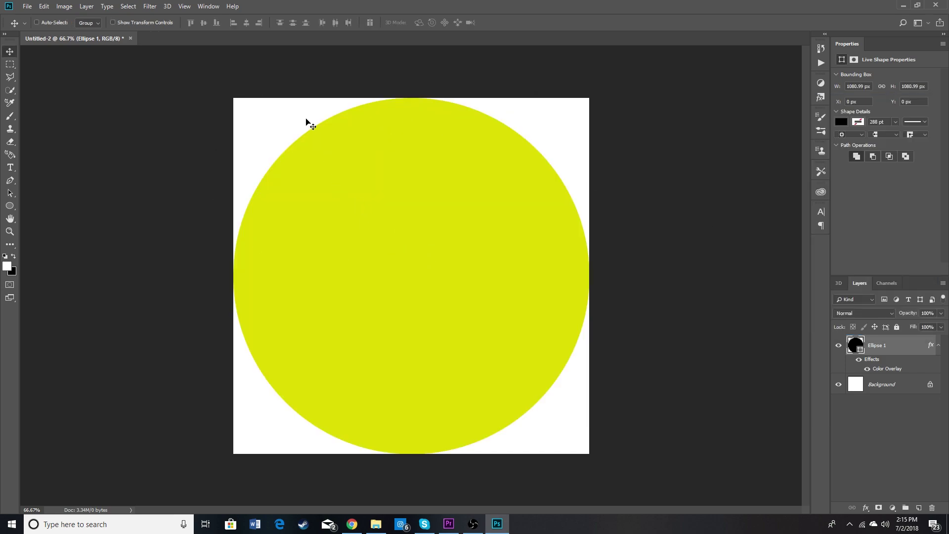
- Type a white letter D on the circle and drag it toward the centre
{"action": "left_click", "coordinate": [919, 508]}
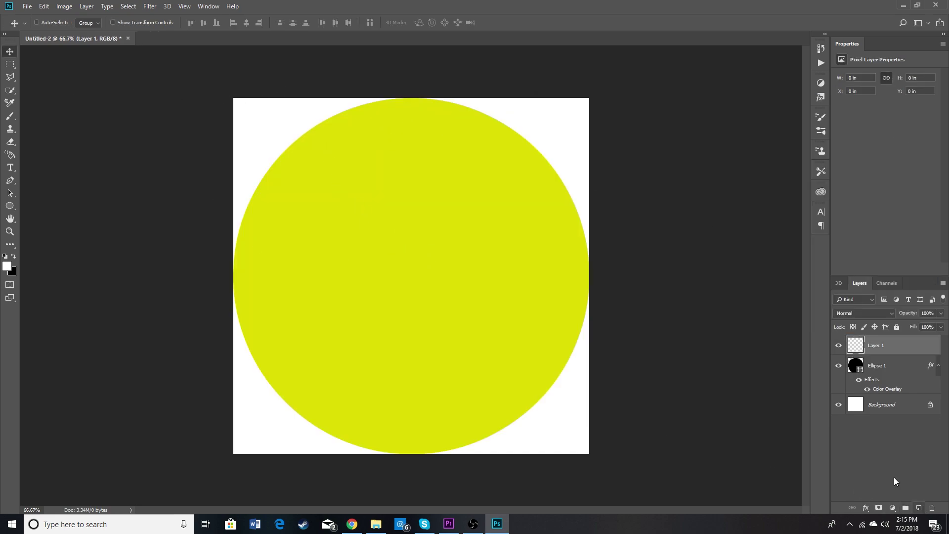
{"action": "left_click", "coordinate": [10, 168]}
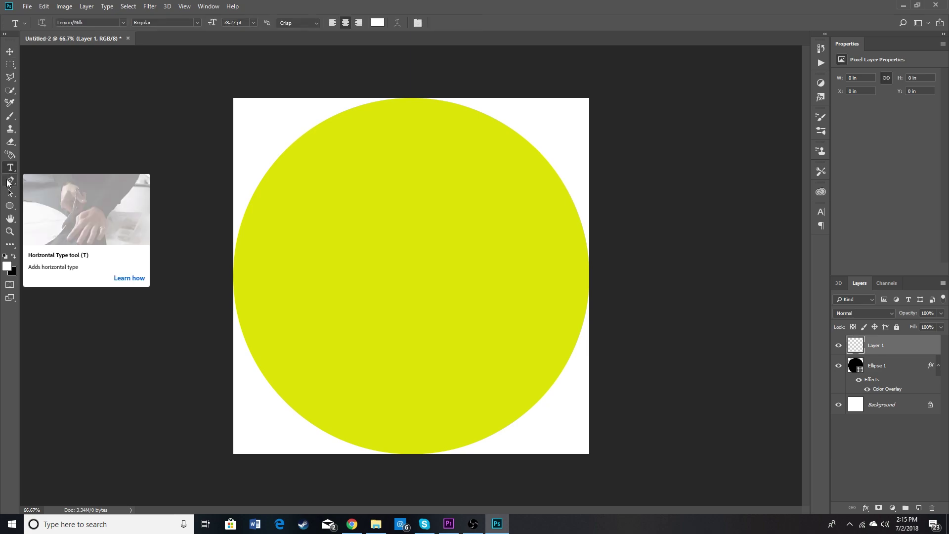
{"action": "left_click", "coordinate": [387, 267]}
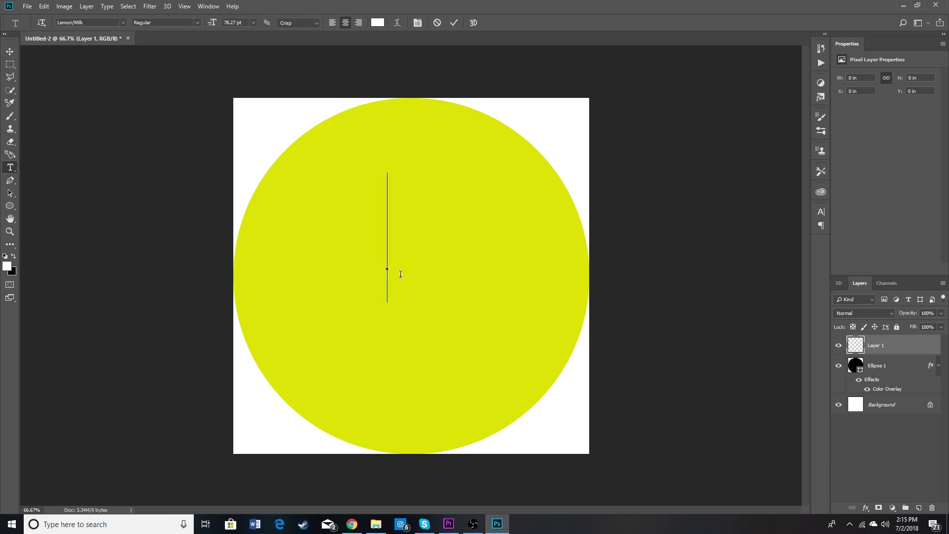
{"action": "type", "text": "D"}
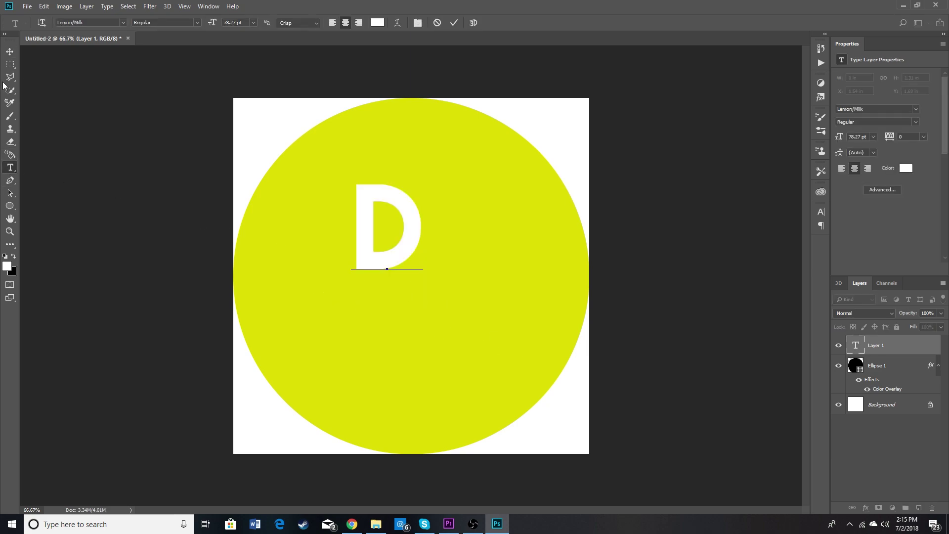
{"action": "left_click", "coordinate": [9, 51]}
{"action": "left_click_drag", "start_coordinate": [425, 206], "coordinate": [436, 280]}
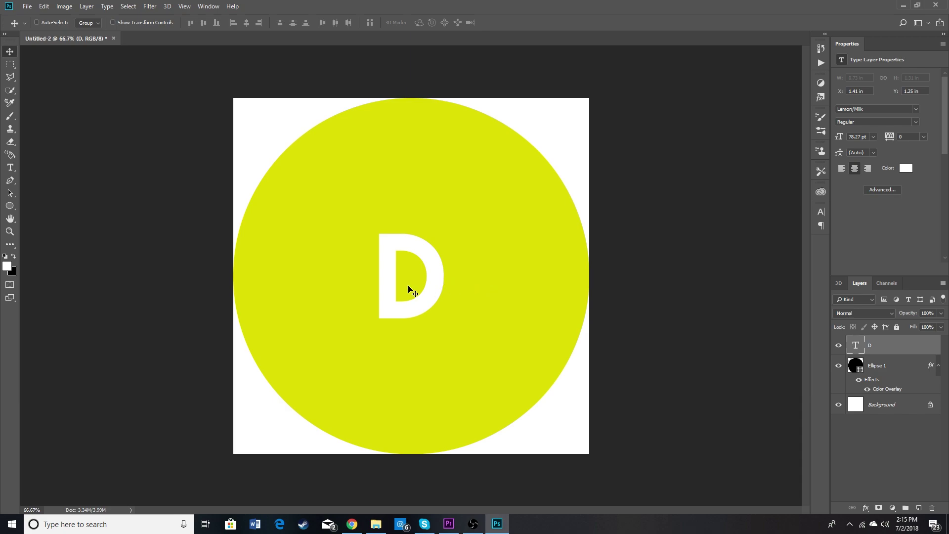
{"action": "key", "text": "ctrl+z"}
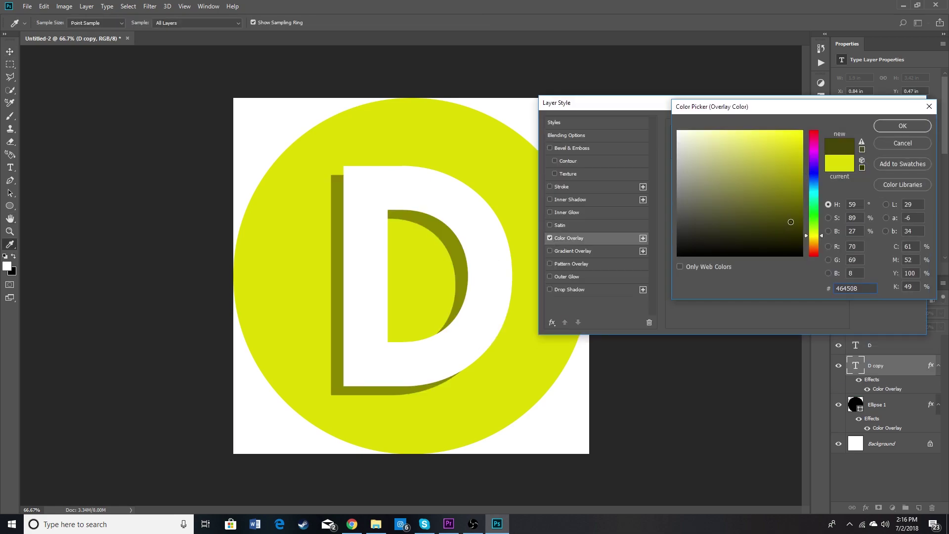
- Make an offset copy of the D and colour it black as a shadow
{"action": "left_click_drag", "start_coordinate": [796, 148], "coordinate": [802, 178]}
{"action": "type", "text": "00aab0"}
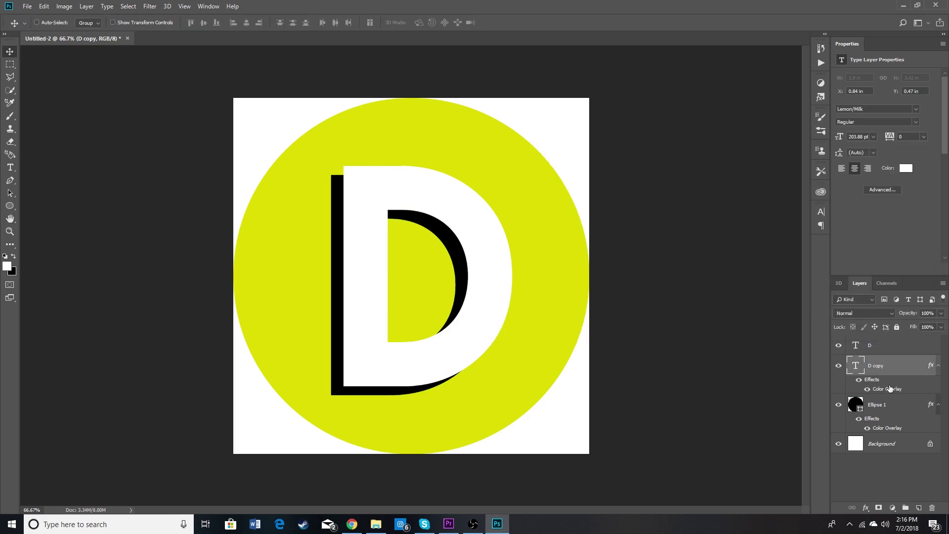
{"action": "key", "text": "p"}
{"action": "scroll", "coordinate": [287, 109], "scroll_direction": "up", "scroll_amount": 3}
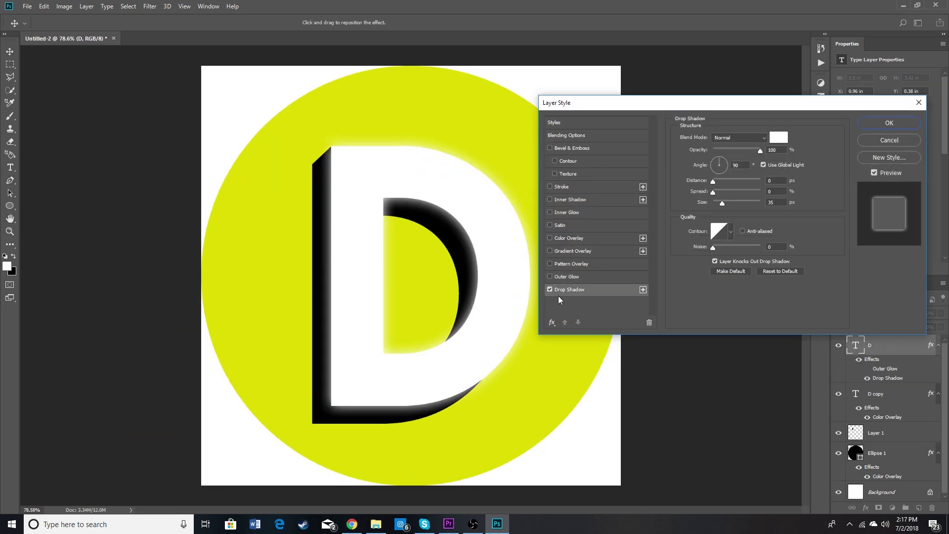
- Add a hard-edged drop shadow to the D, recolour it, and reposition the letter
{"action": "left_click", "coordinate": [779, 137]}
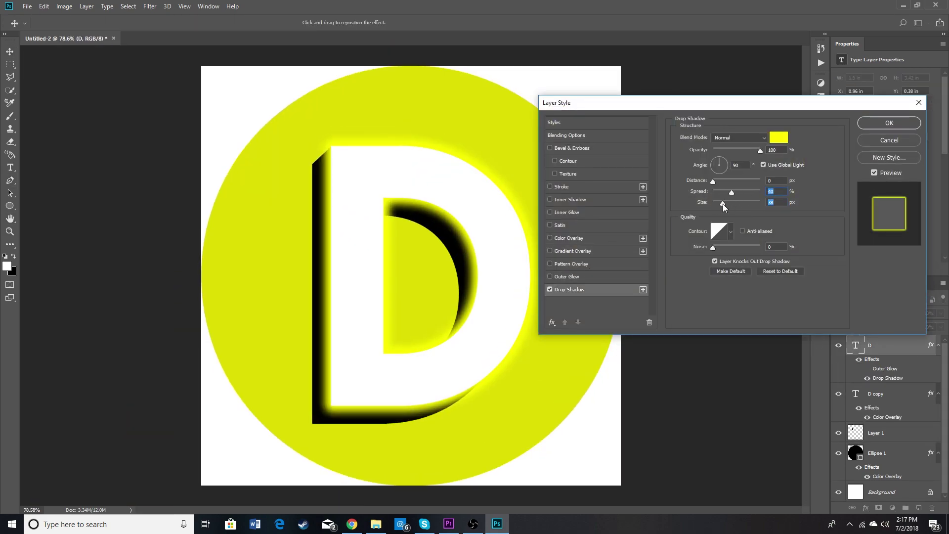
{"action": "left_click_drag", "start_coordinate": [724, 204], "coordinate": [715, 204]}
{"action": "key", "text": "Return"}
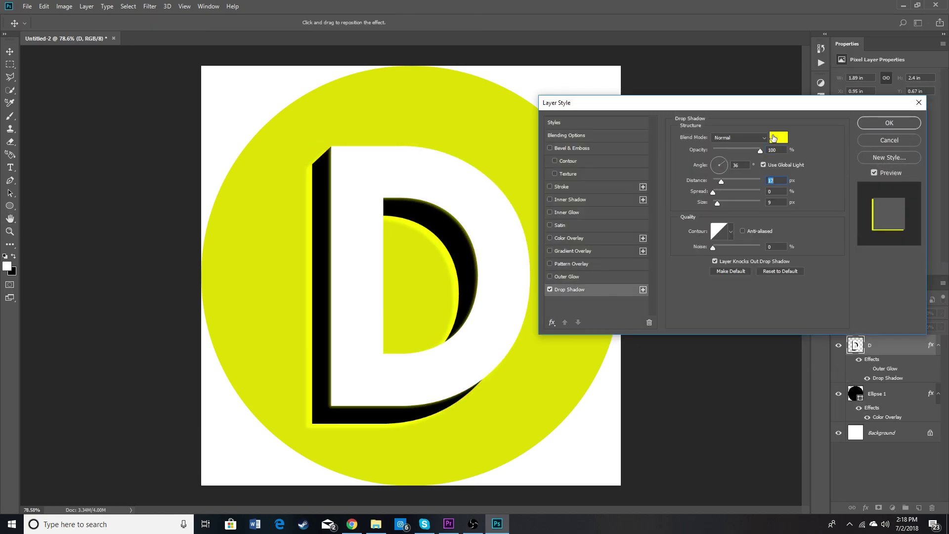
{"action": "left_click", "coordinate": [773, 137]}
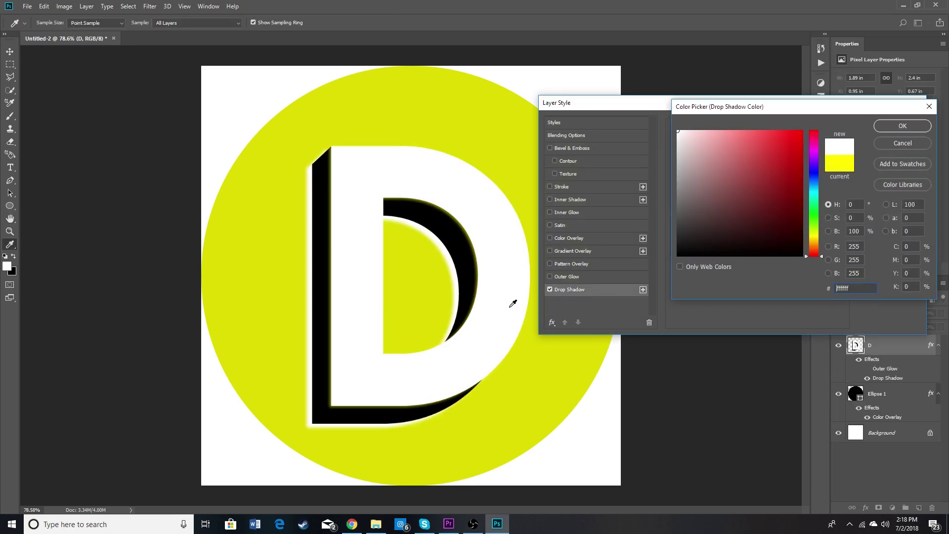
{"action": "left_click_drag", "start_coordinate": [468, 306], "coordinate": [489, 320]}
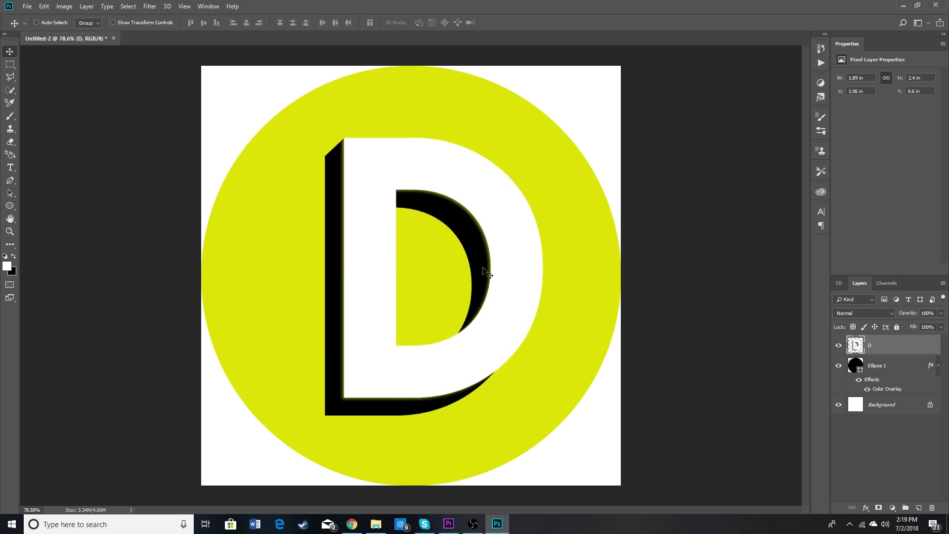
- Drag the merged D and shadow to the circle's centre, at X 1.06 in, Y 0.6 in
{"action": "scroll", "coordinate": [434, 277], "scroll_direction": "down", "scroll_amount": 1}
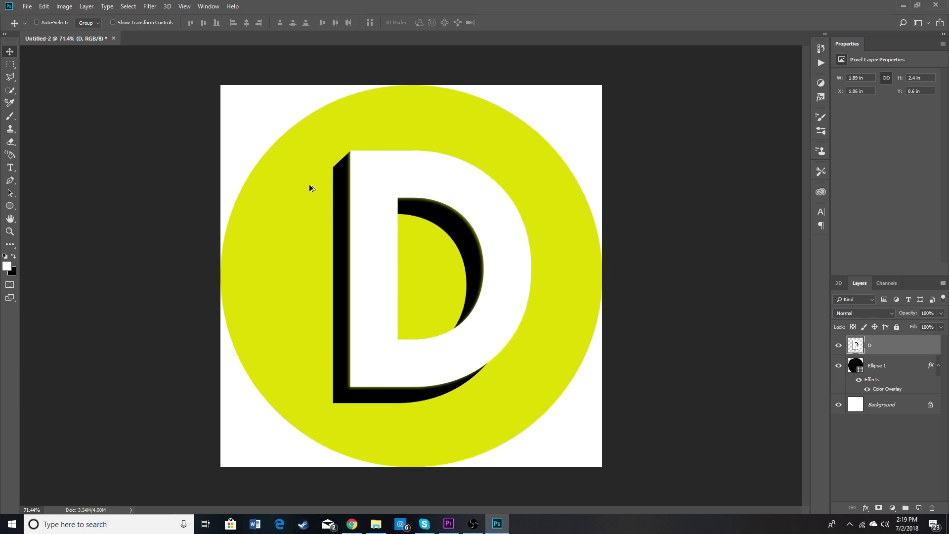
{"action": "scroll", "coordinate": [349, 242], "scroll_direction": "up", "scroll_amount": 1}
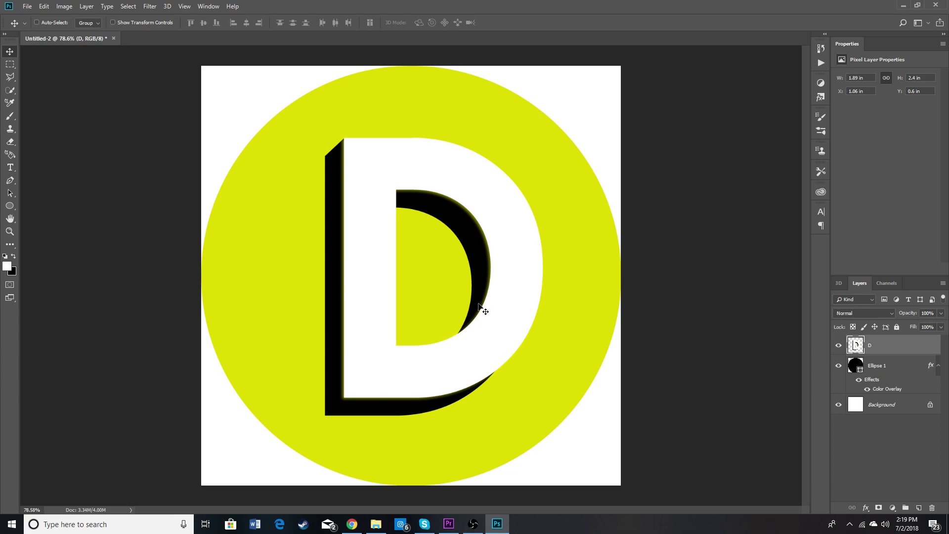
{"action": "left_click_drag", "start_coordinate": [485, 309], "coordinate": [476, 310]}
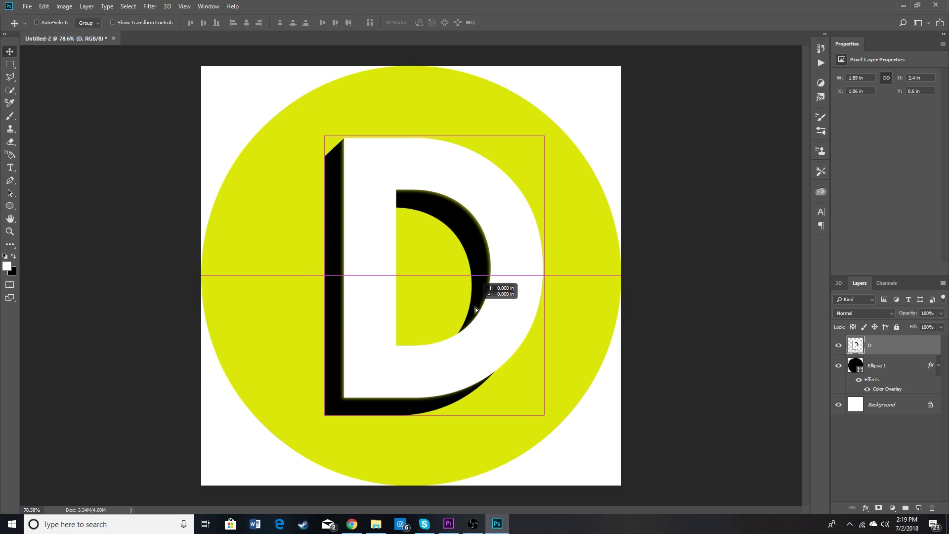
{"action": "left_click_drag", "start_coordinate": [476, 310], "coordinate": [476, 310]}
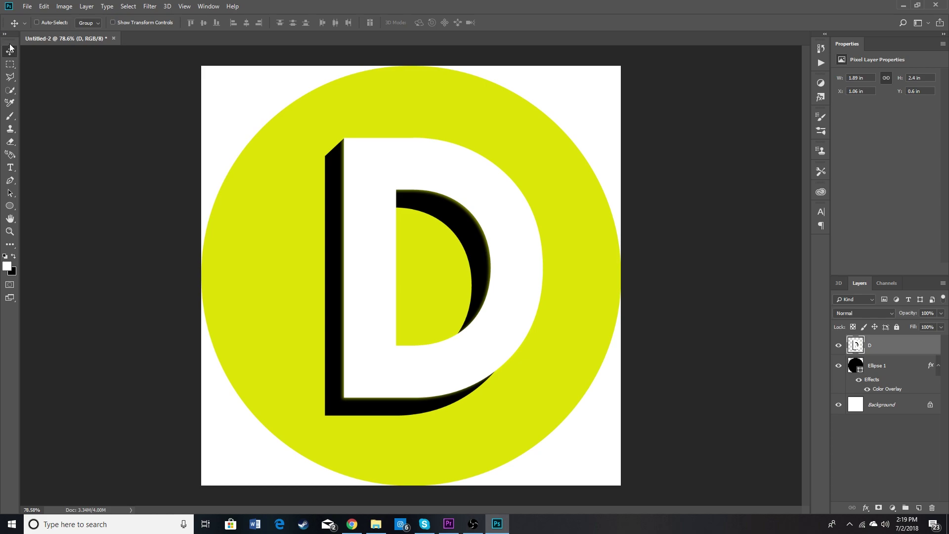
- Save As a JPEG in the thumbs folder, entering the file name logo
{"action": "left_click", "coordinate": [27, 7]}
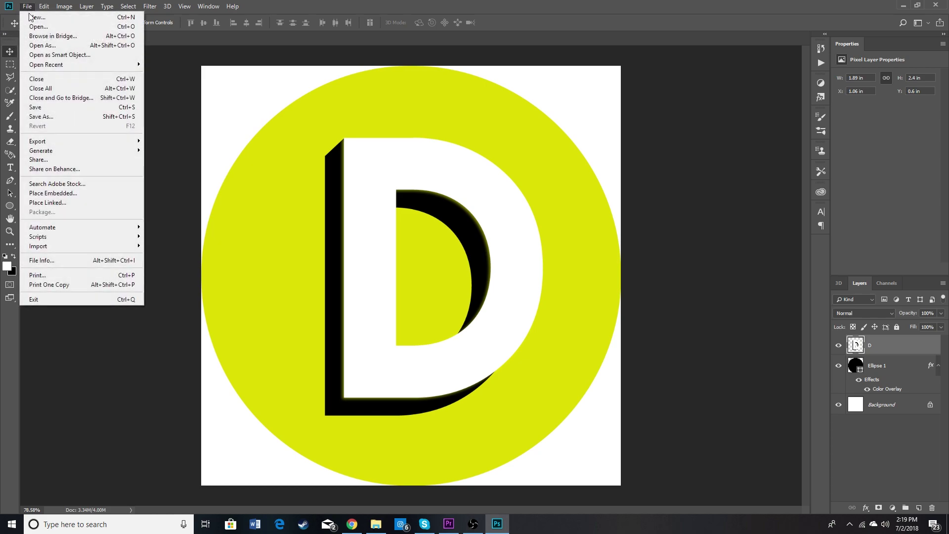
{"action": "left_click", "coordinate": [116, 120]}
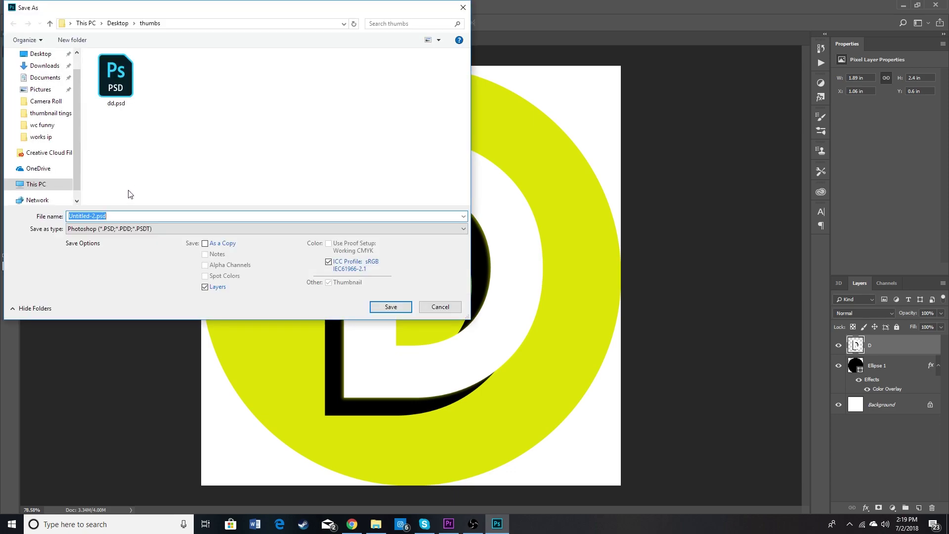
{"action": "left_click", "coordinate": [123, 231]}
{"action": "left_click", "coordinate": [106, 300]}
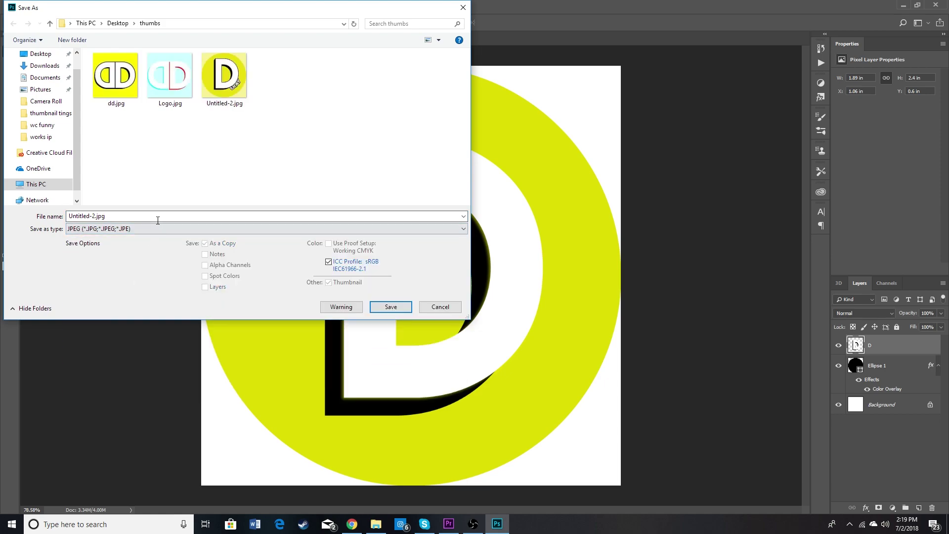
{"action": "left_click", "coordinate": [154, 216]}
{"action": "type", "text": "lol"}
{"action": "key", "text": "BackSpace"}
{"action": "key", "text": "BackSpace"}
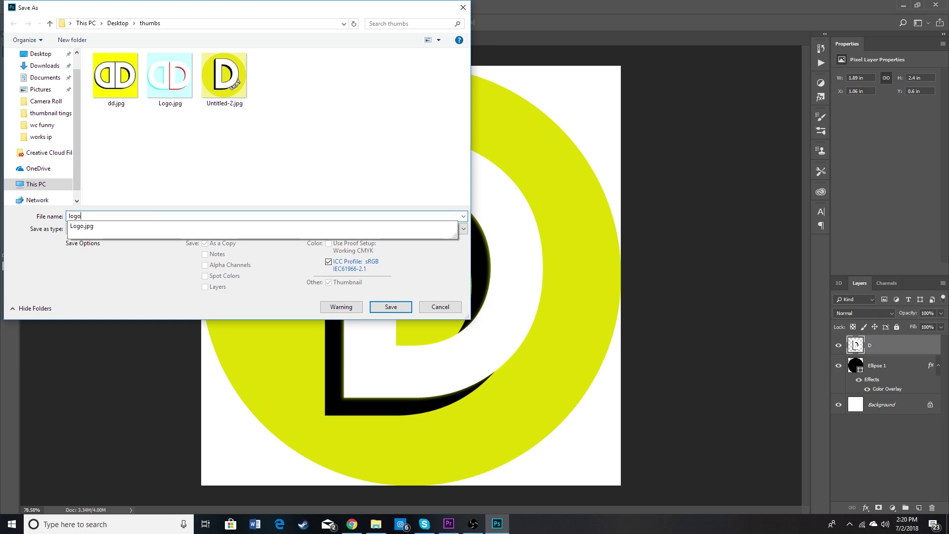
- Complete the name as logo2 and save at JPEG Quality 12 (Maximum)
{"action": "type", "text": "2"}
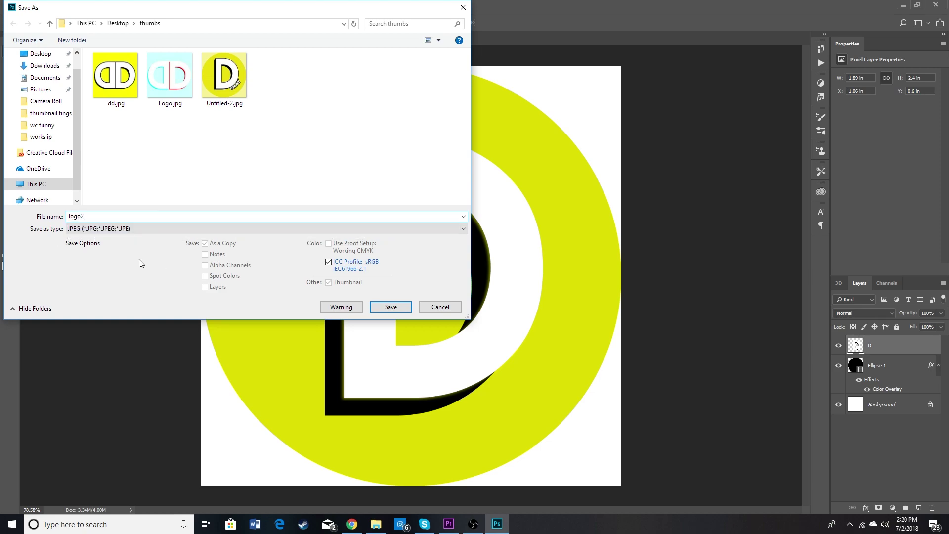
{"action": "left_click", "coordinate": [391, 306]}
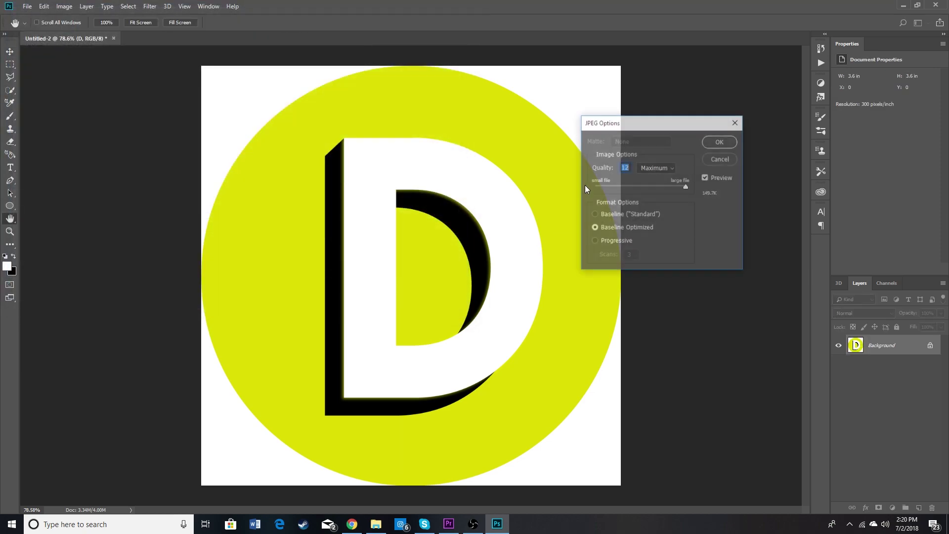